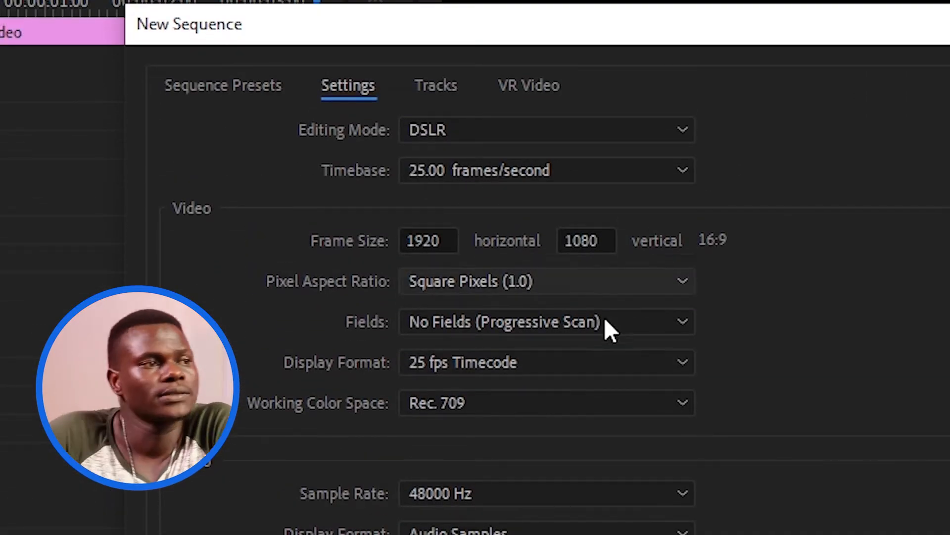
# Step: Set the new sequence's horizontal frame size to 1080
pyautogui.moveTo(442, 243); pyautogui.dragTo(379, 254)
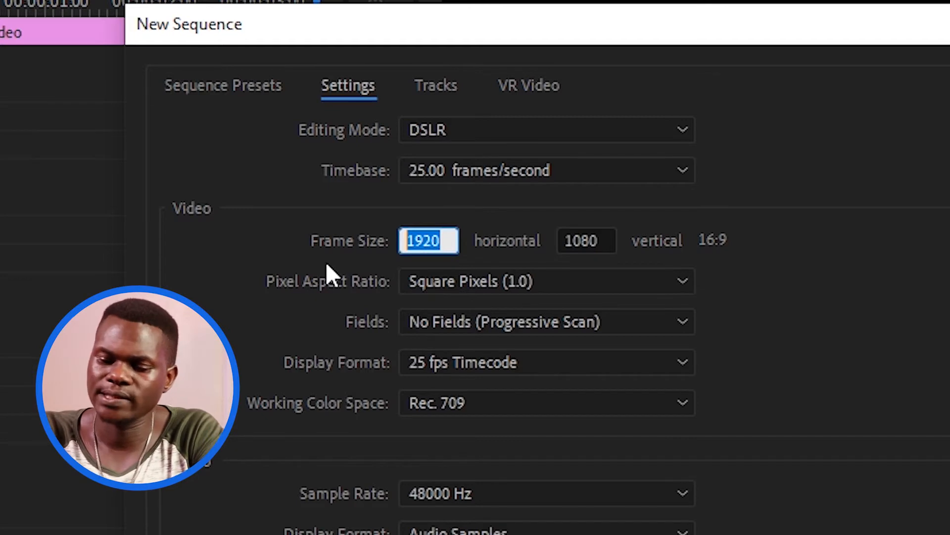
pyautogui.write('18')
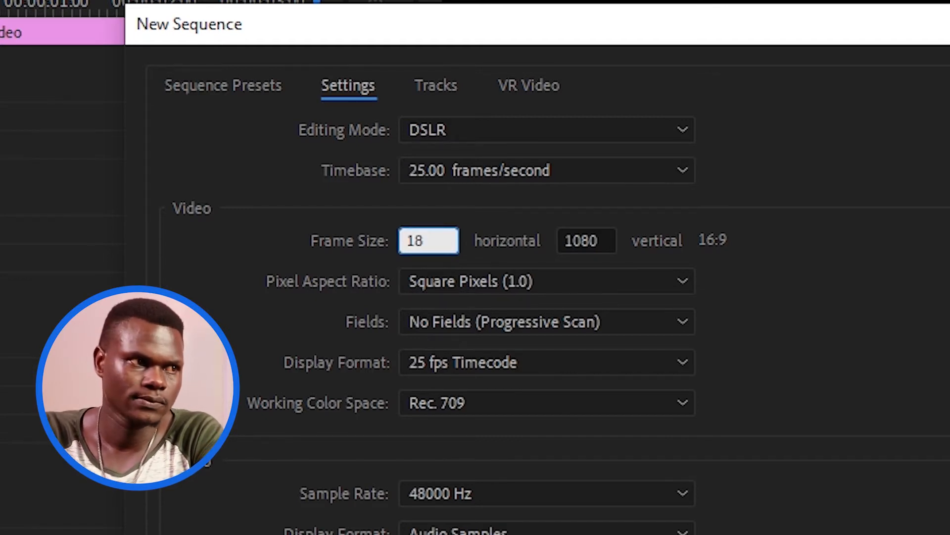
pyautogui.press('BackSpace')
pyautogui.write('0871')
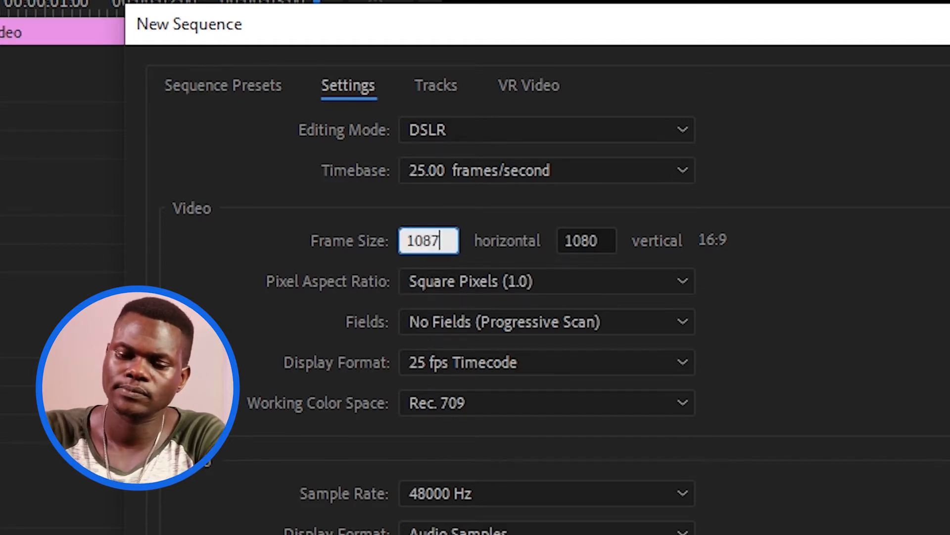
pyautogui.press('BackSpace')
pyautogui.press('BackSpace')
pyautogui.write('0')
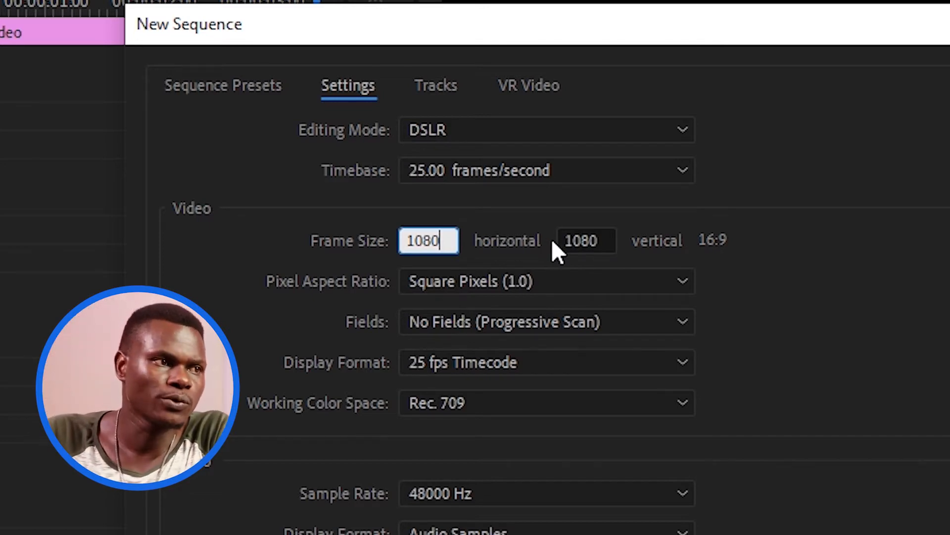
# Step: Set the new sequence's vertical frame size to 1920
pyautogui.click(601, 242)
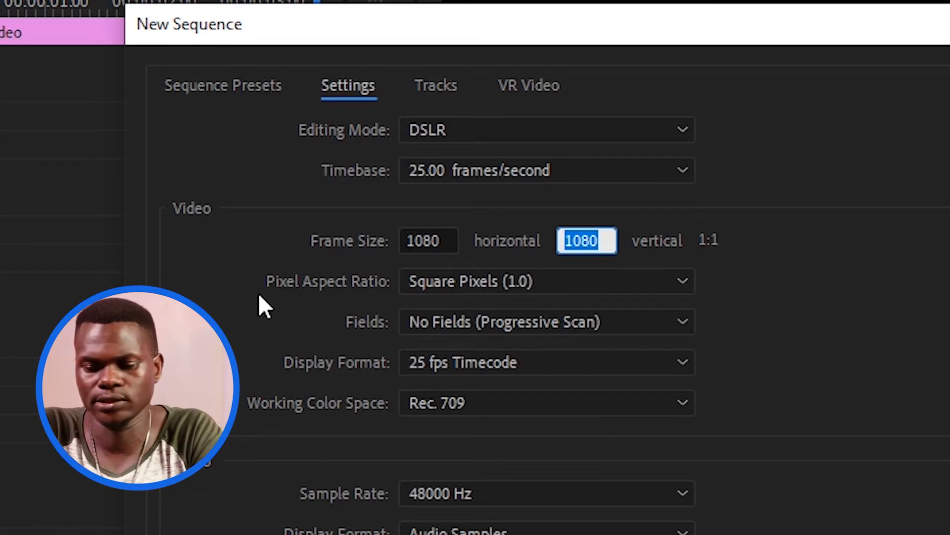
pyautogui.write('1')
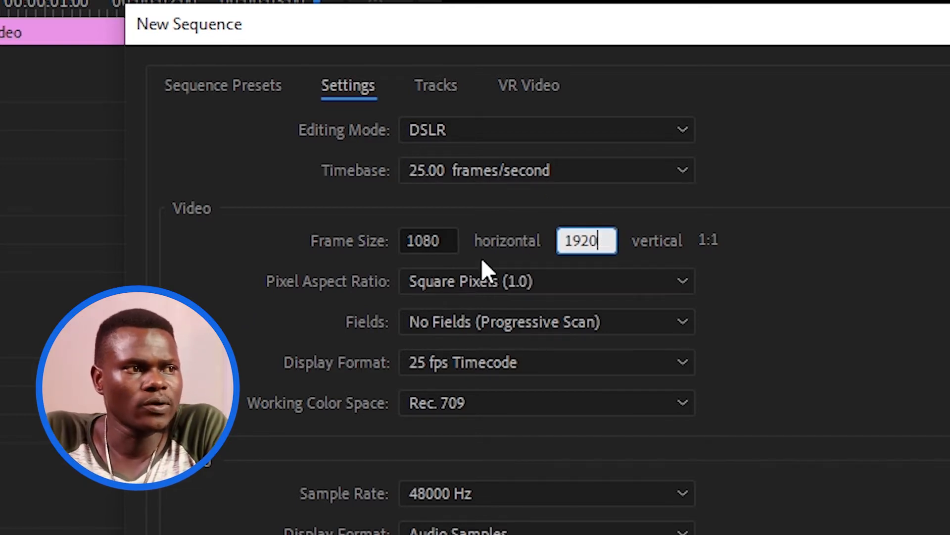
# Step: Change the vertical frame size back to 1080
pyautogui.press('BackSpace')
pyautogui.press('BackSpace')
pyautogui.hotkey('shift', 'Left')
pyautogui.press('BackSpace')
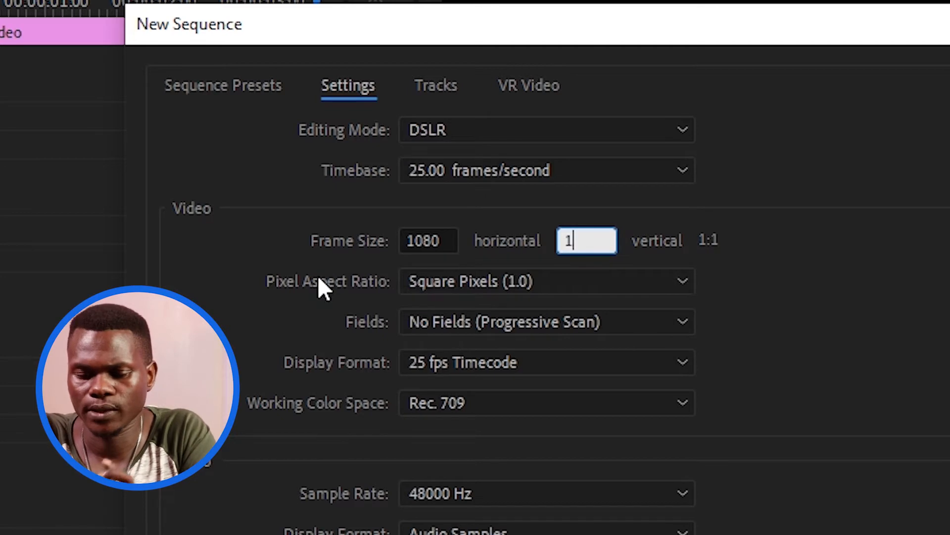
pyautogui.write('1')
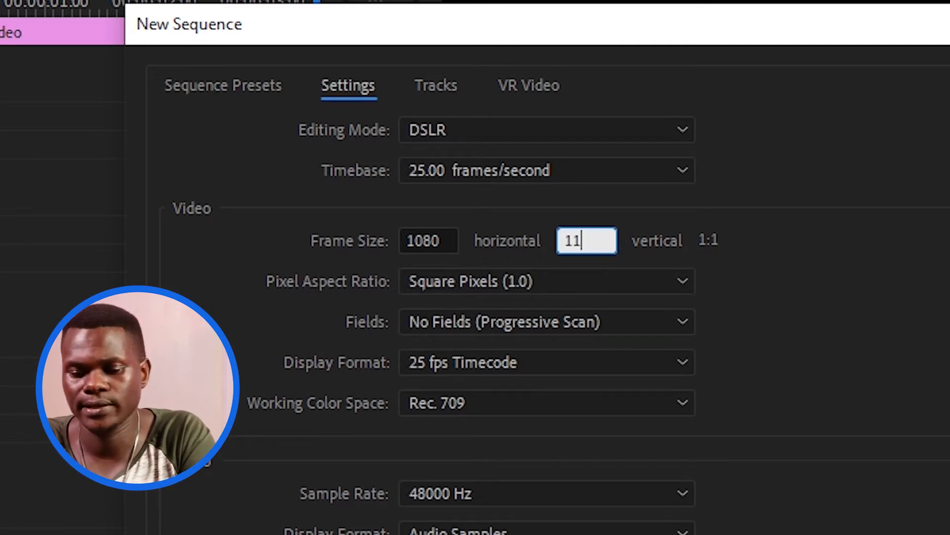
pyautogui.press('BackSpace')
pyautogui.write('08')
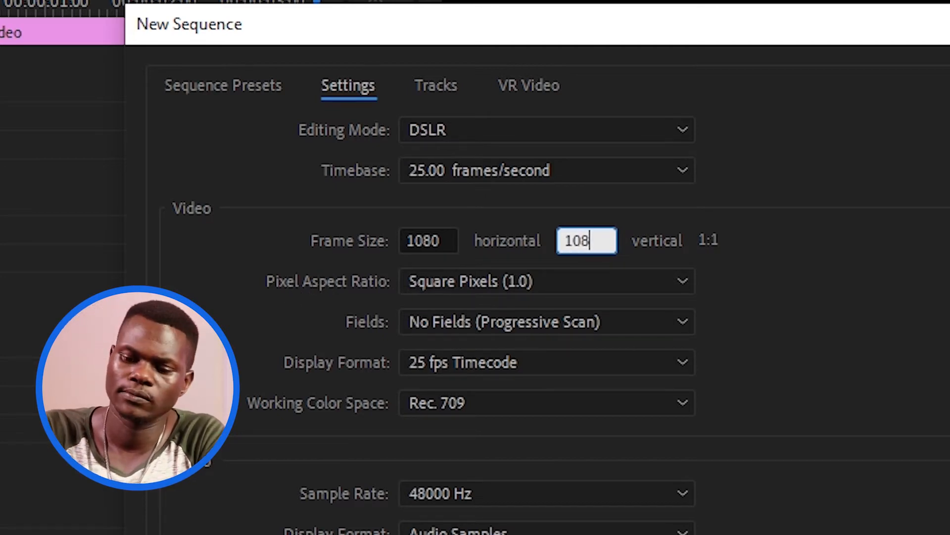
pyautogui.write('0')
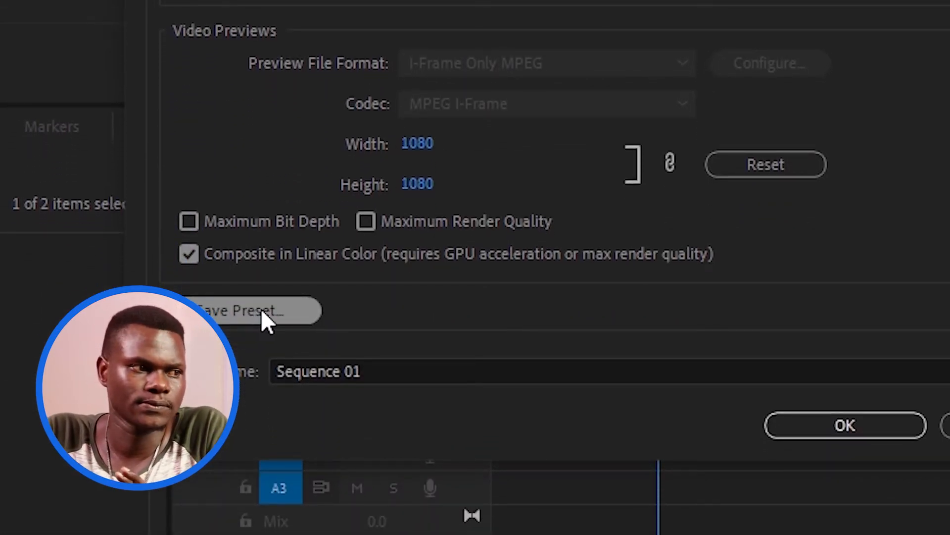
# Step: Save the settings as a sequence preset named IG SEQUENCE and create the sequence from it
pyautogui.click(261, 321)
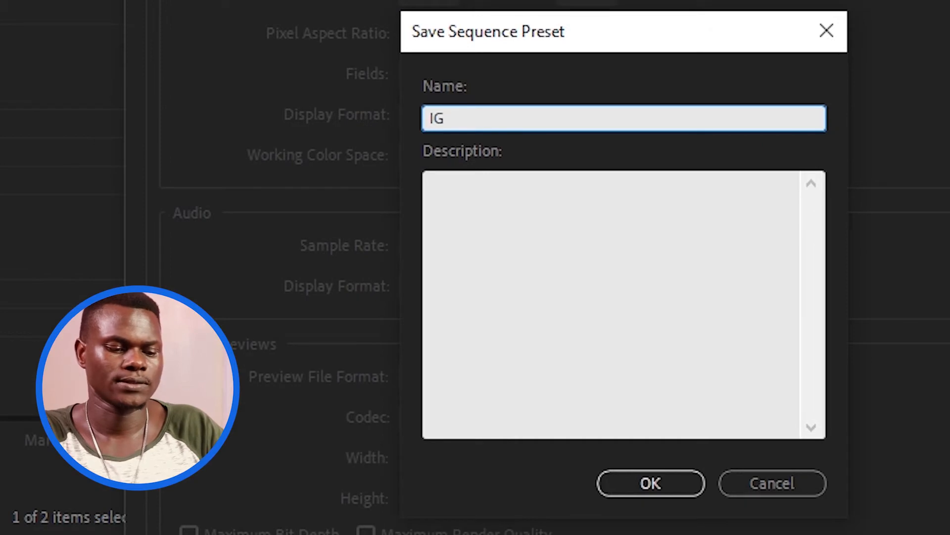
pyautogui.write('SEQUENCE')
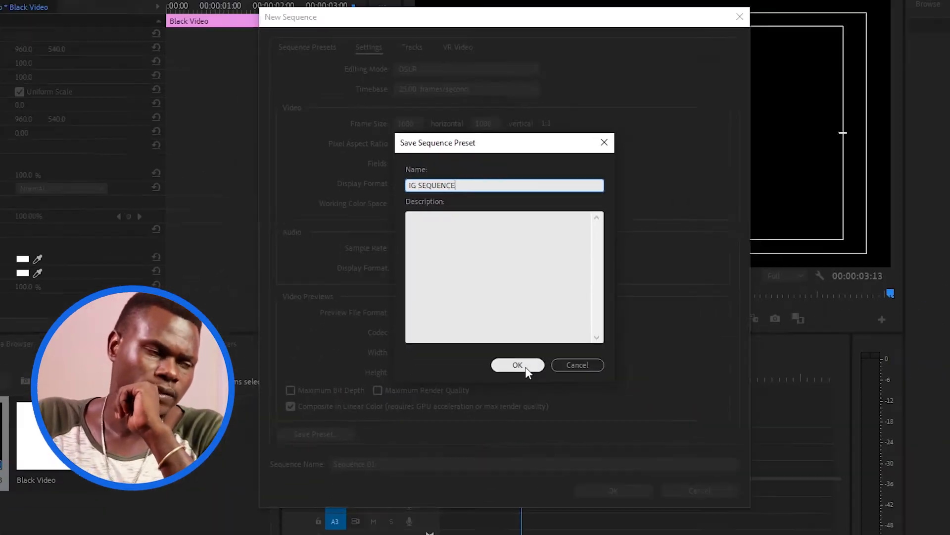
pyautogui.click(527, 369)
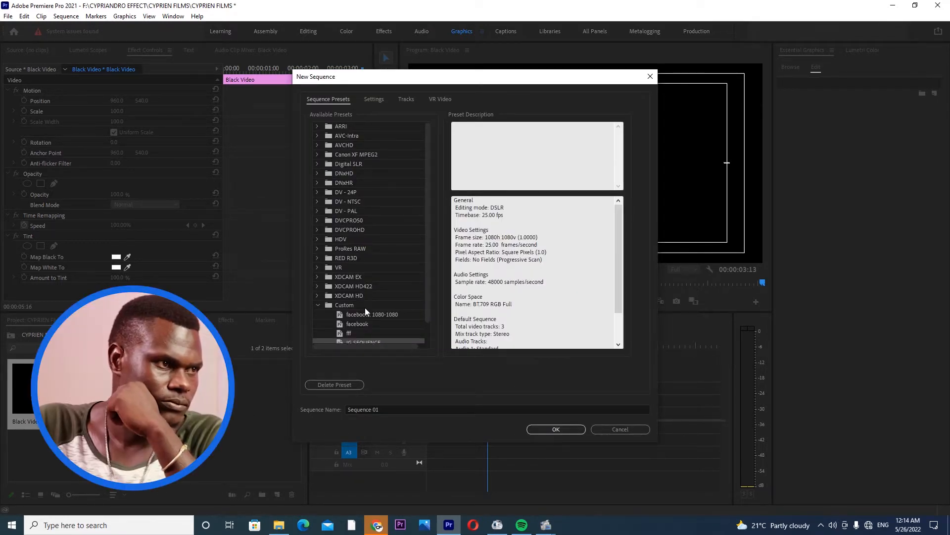
pyautogui.moveTo(426, 259); pyautogui.dragTo(427, 296)
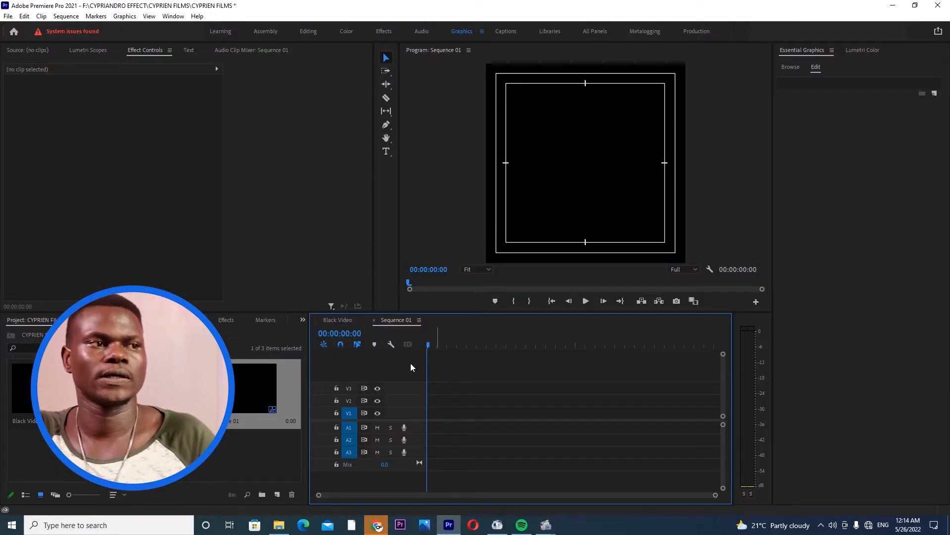
pyautogui.click(473, 346)
pyautogui.moveTo(472, 346); pyautogui.dragTo(469, 346)
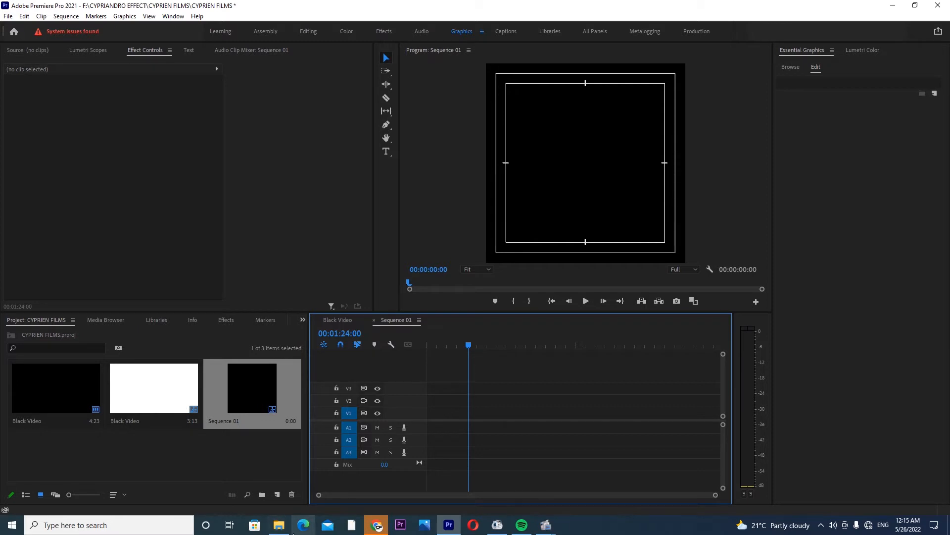
# Step: Browse in File Explorer to the client's wedding project folder on the Cyprien Films (K:) drive
pyautogui.click(279, 526)
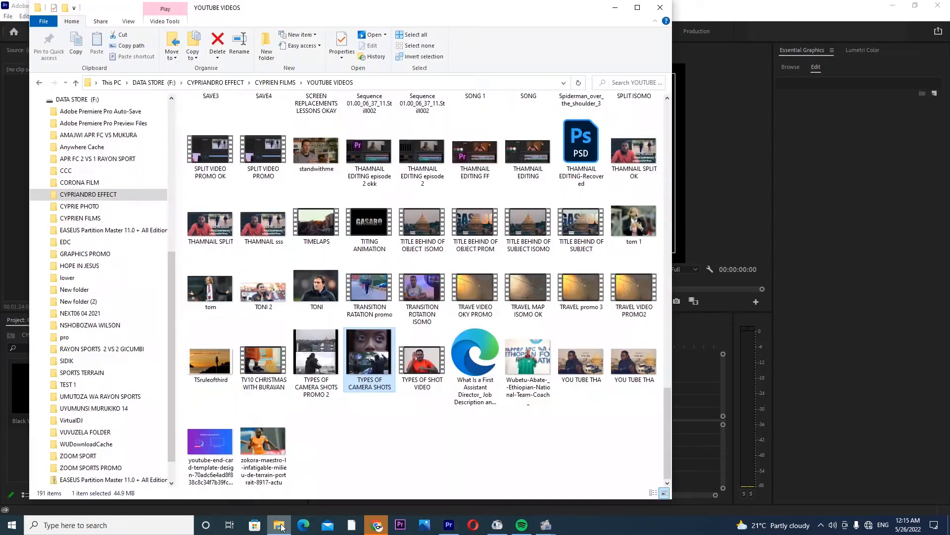
pyautogui.scroll(15, 345, 376)
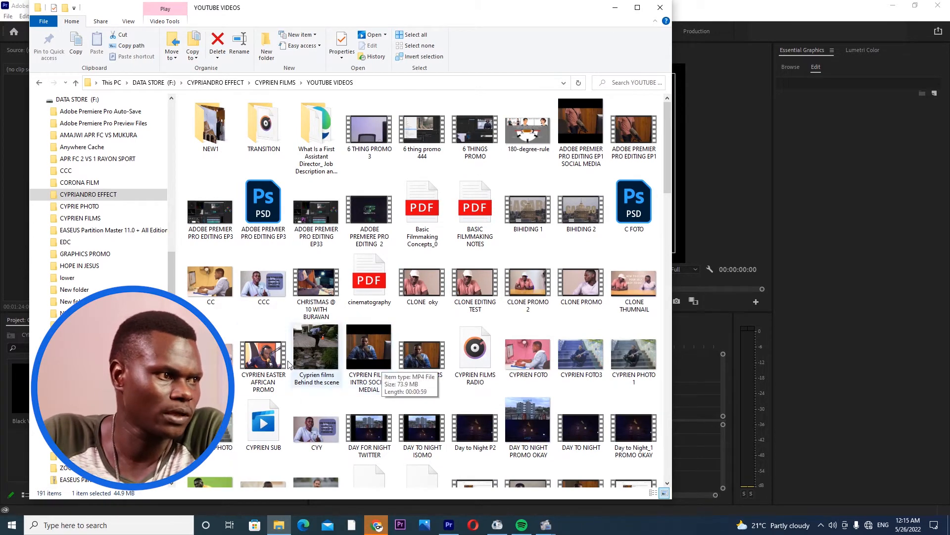
pyautogui.click(39, 83)
pyautogui.scroll(-10, 448, 349)
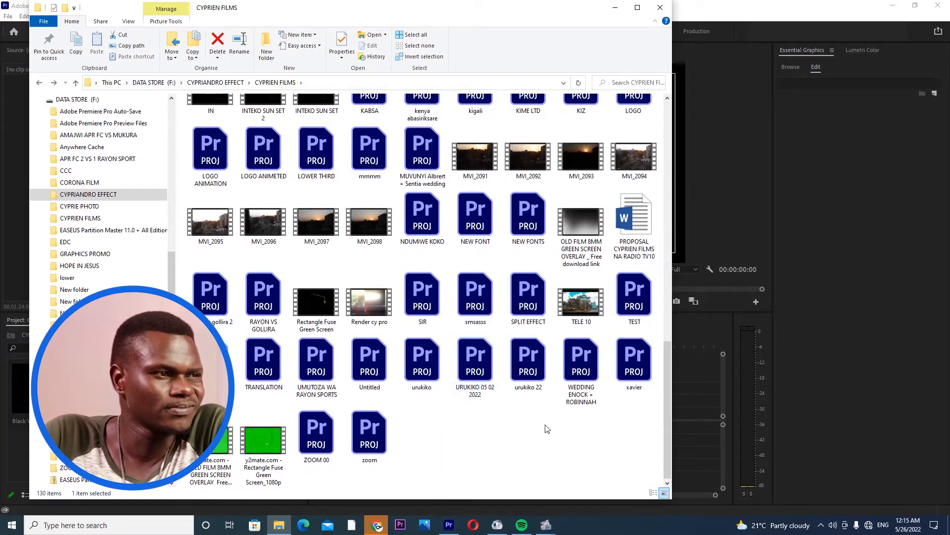
pyautogui.moveTo(667, 366); pyautogui.dragTo(674, 114)
pyautogui.scroll(-1, 478, 163)
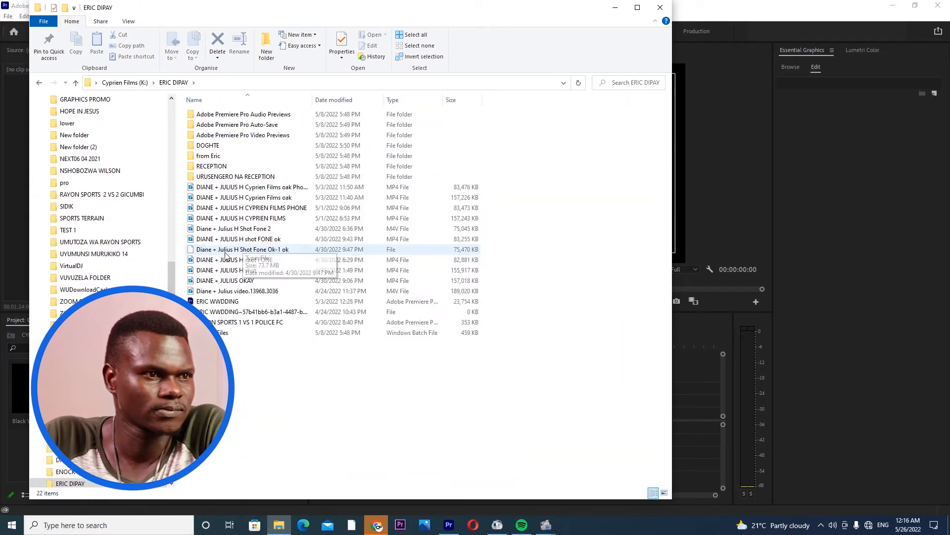
# Step: Add the couple's MP4 video whose name ends in OKAY to the sequence timeline, keeping the existing sequence settings
pyautogui.click(233, 285)
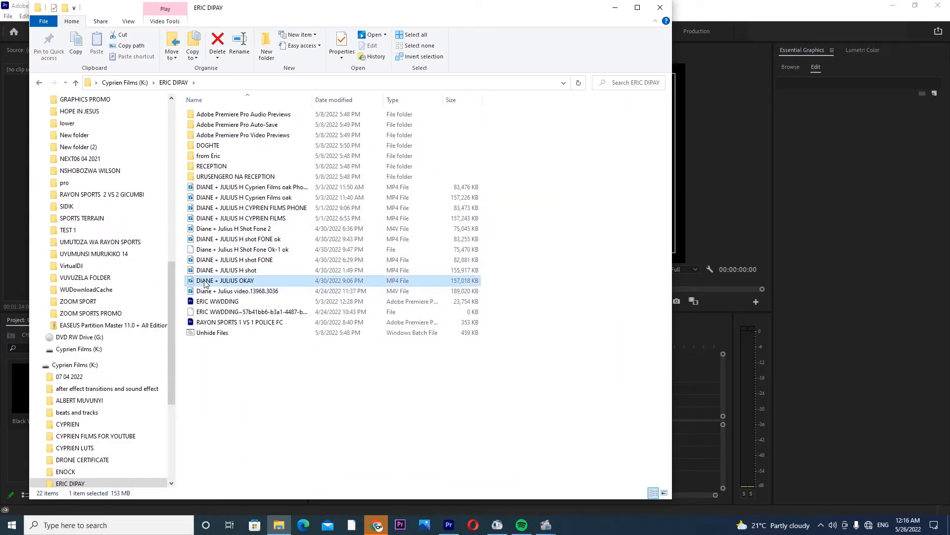
pyautogui.moveTo(452, 311); pyautogui.dragTo(699, 359)
pyautogui.moveTo(696, 394); pyautogui.dragTo(695, 445)
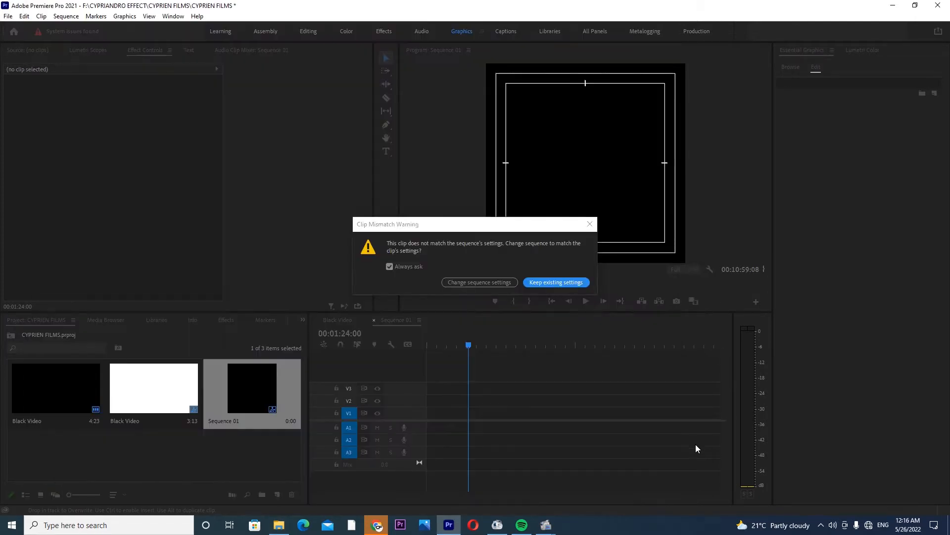
pyautogui.click(554, 282)
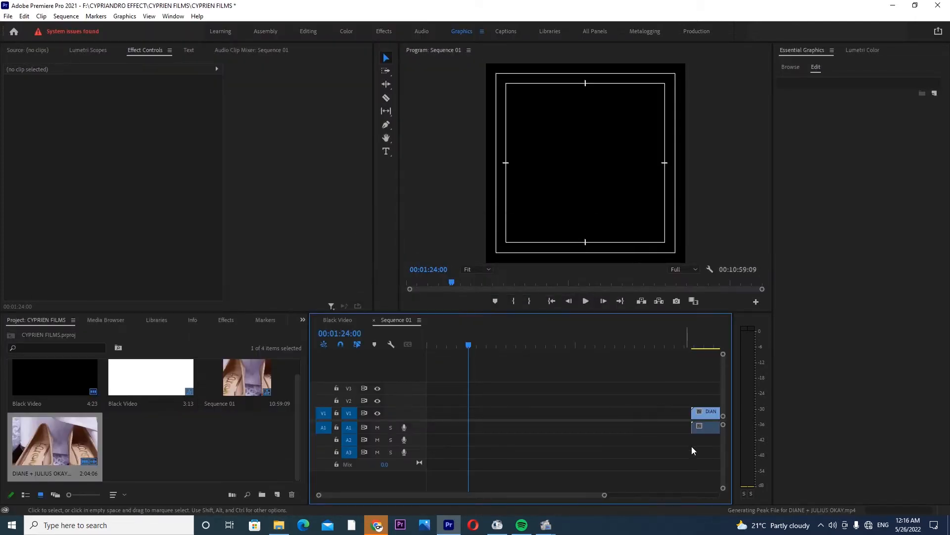
# Step: Move the wedding clip and the playhead to the start of the timeline
pyautogui.press('\\')
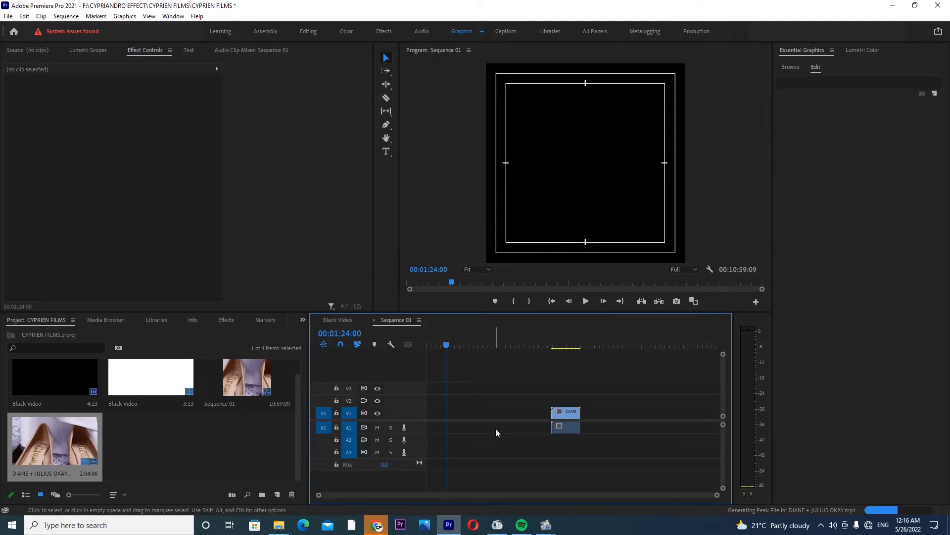
pyautogui.moveTo(570, 418); pyautogui.dragTo(446, 418)
pyautogui.moveTo(436, 352); pyautogui.dragTo(419, 374)
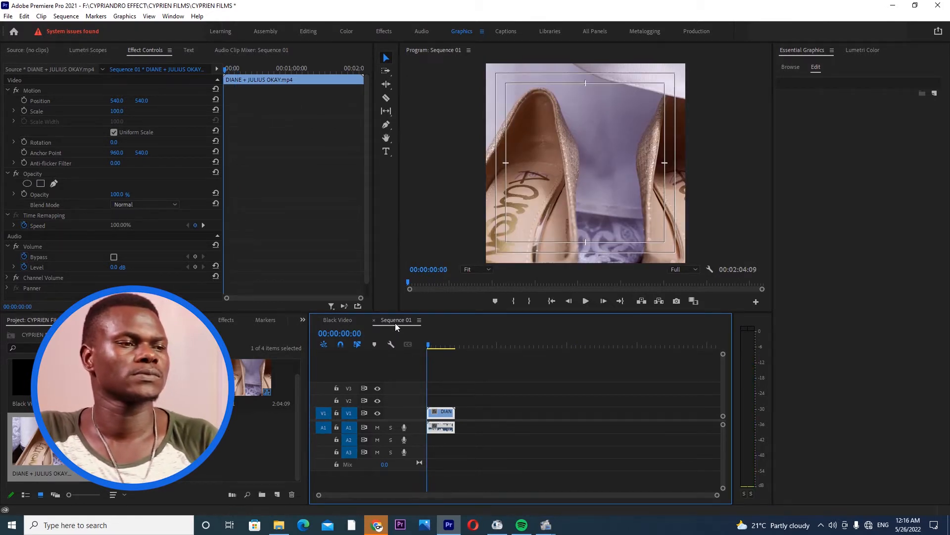
# Step: Play back sections of the wedding clip to check its framing in the square sequence
pyautogui.press('space')
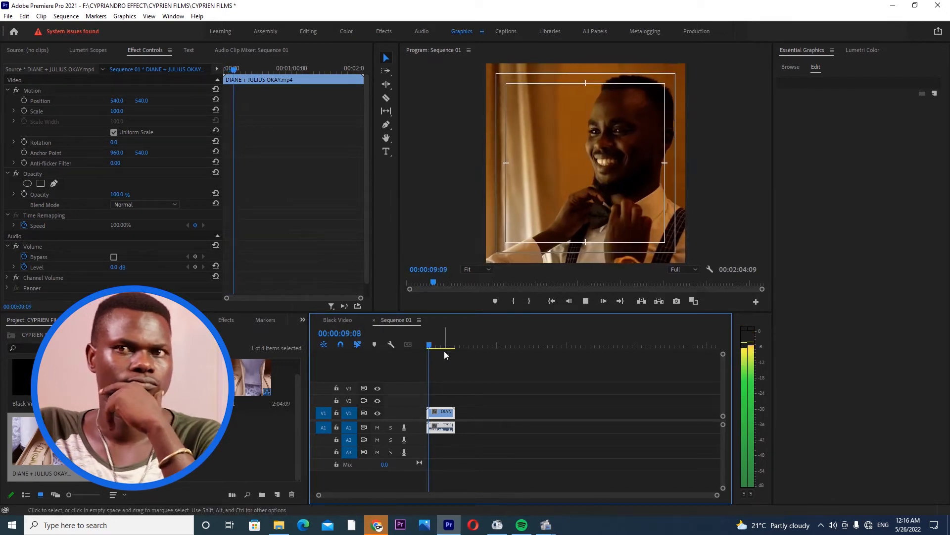
pyautogui.press('=')
pyautogui.press('=')
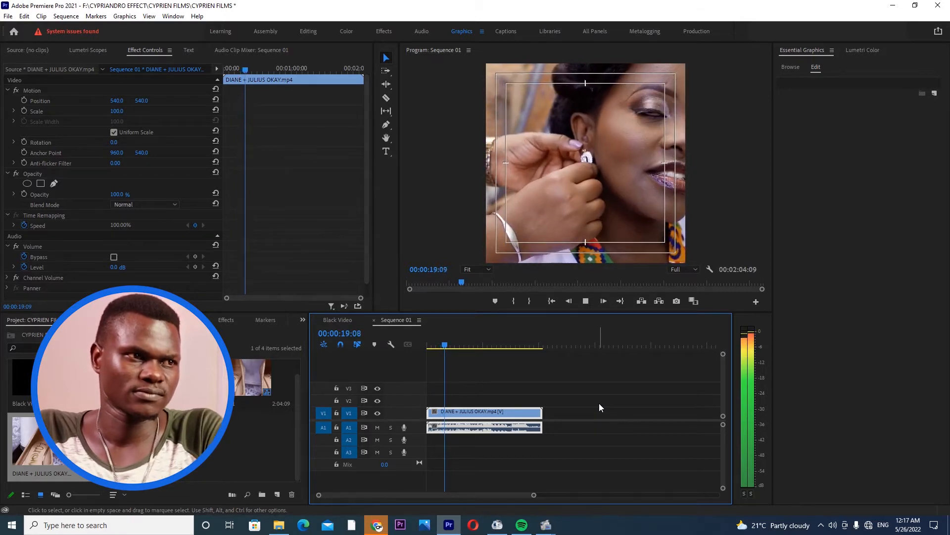
pyautogui.press('space')
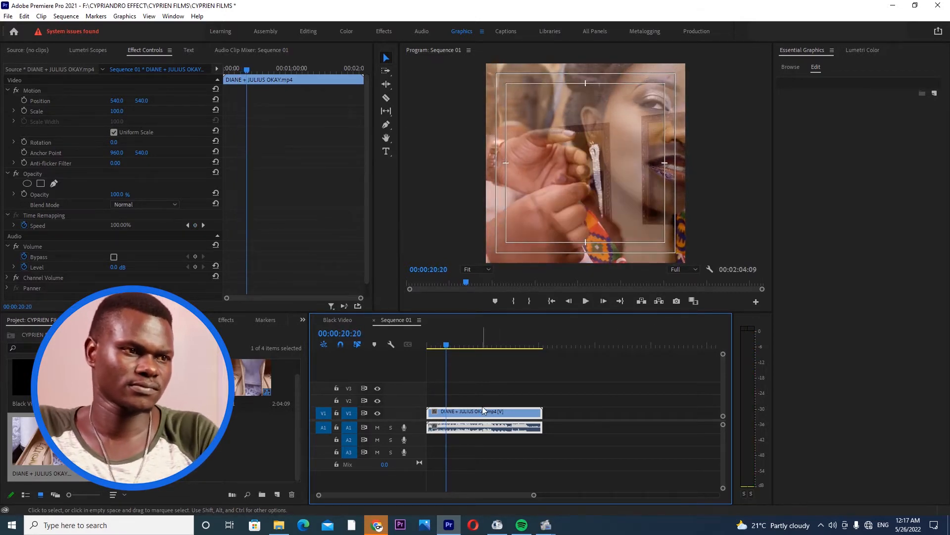
pyautogui.press('=')
pyautogui.press('=')
pyautogui.click(495, 342)
pyautogui.press('space')
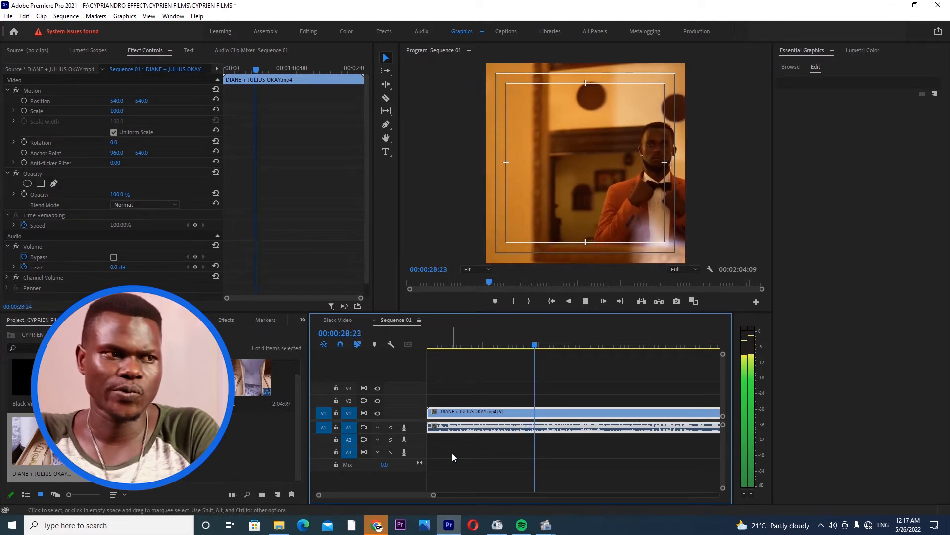
pyautogui.press('-')
pyautogui.press('-')
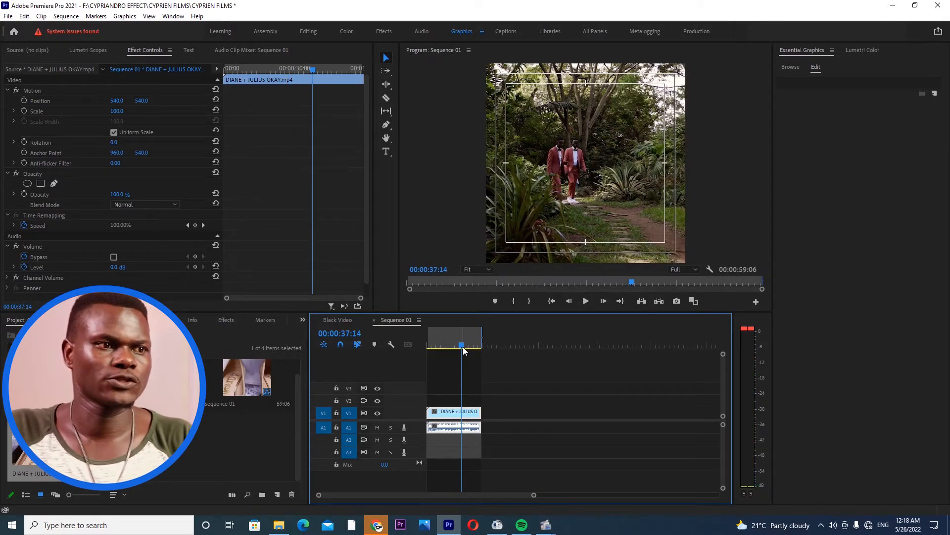
# Step: Open the sequence's export settings and switch source matching for width and height off and on again
pyautogui.hotkey('ctrl', 'm')
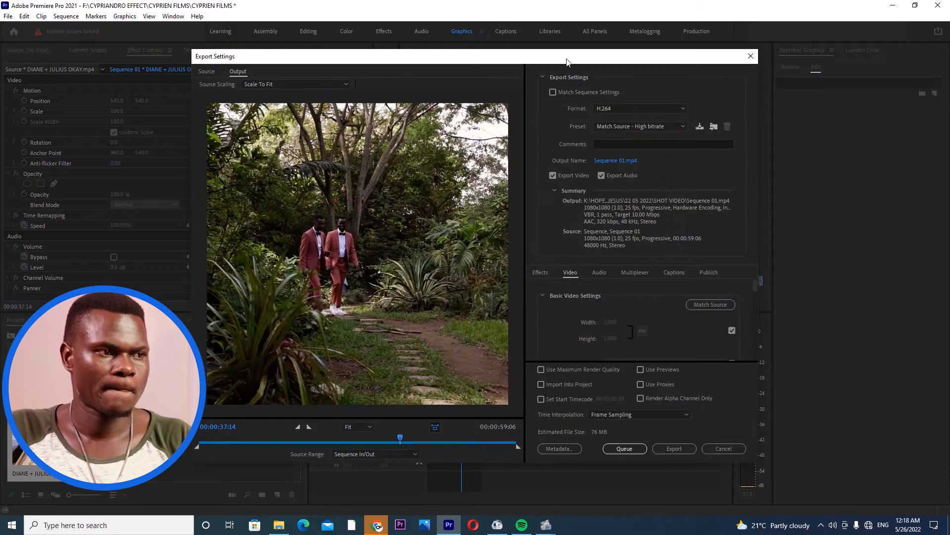
pyautogui.moveTo(590, 59); pyautogui.dragTo(468, 39)
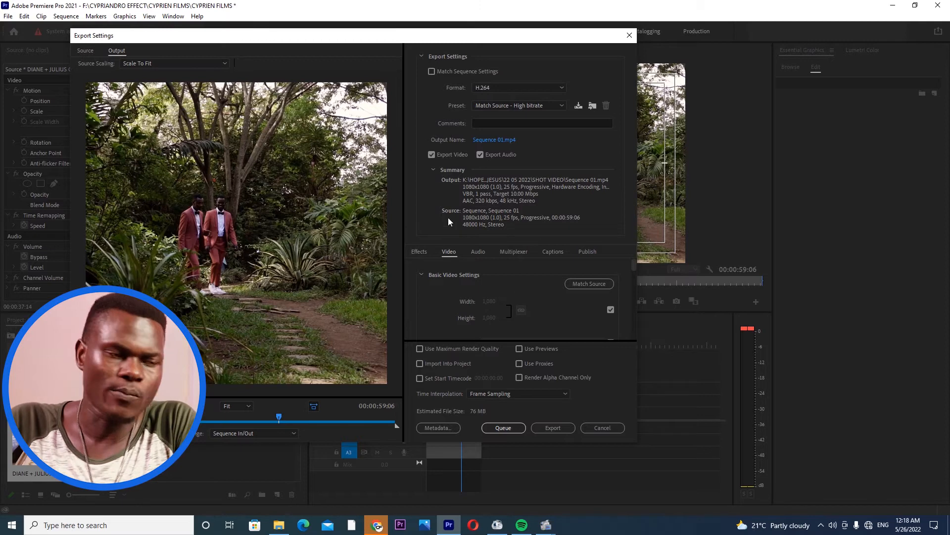
pyautogui.click(611, 309)
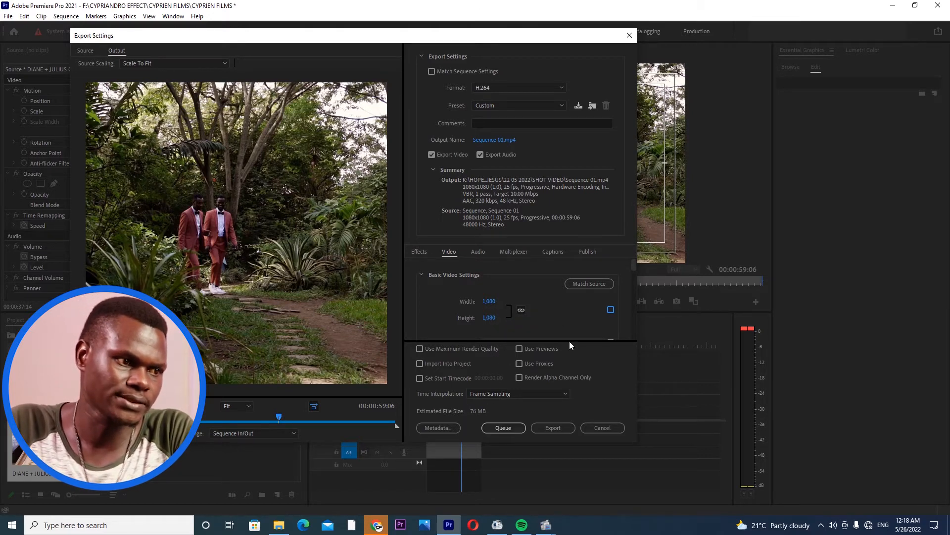
pyautogui.click(611, 309)
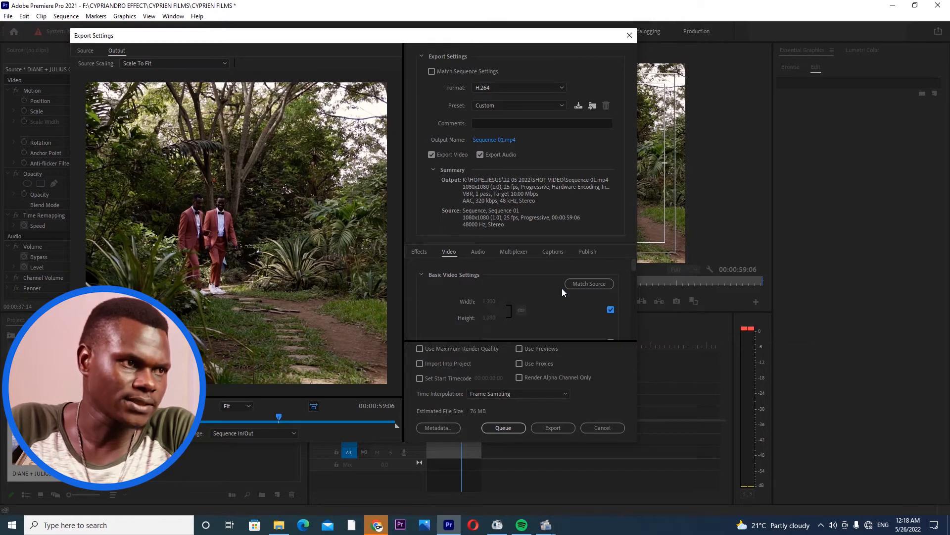
# Step: Name the output file with the couple's names followed by "IG Vidieo"
pyautogui.click(501, 139)
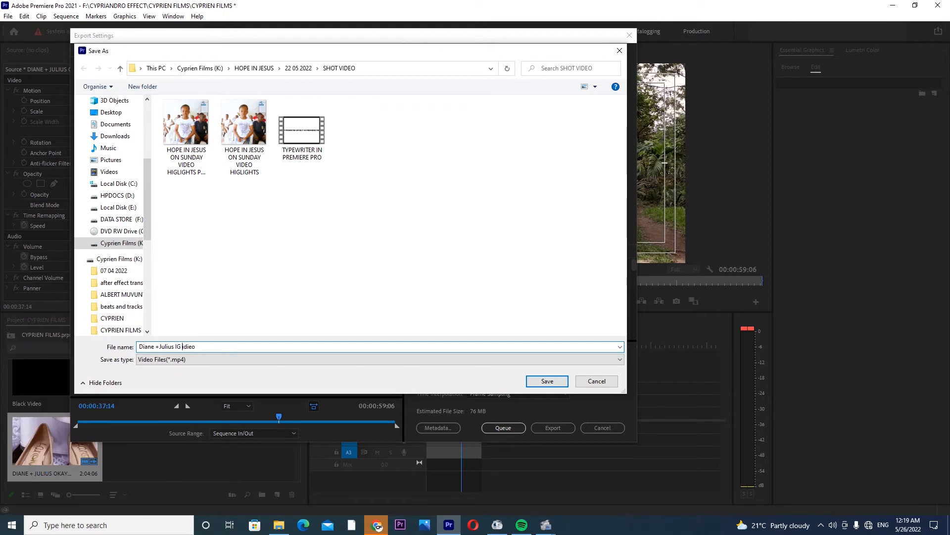
pyautogui.write('V')
# Step: Save the output to the YOUTUBE VIDEO folder inside CYPRIEN FILMS FOR YOUTUBE and export the video
pyautogui.scroll(-1, 110, 228)
pyautogui.click(110, 226)
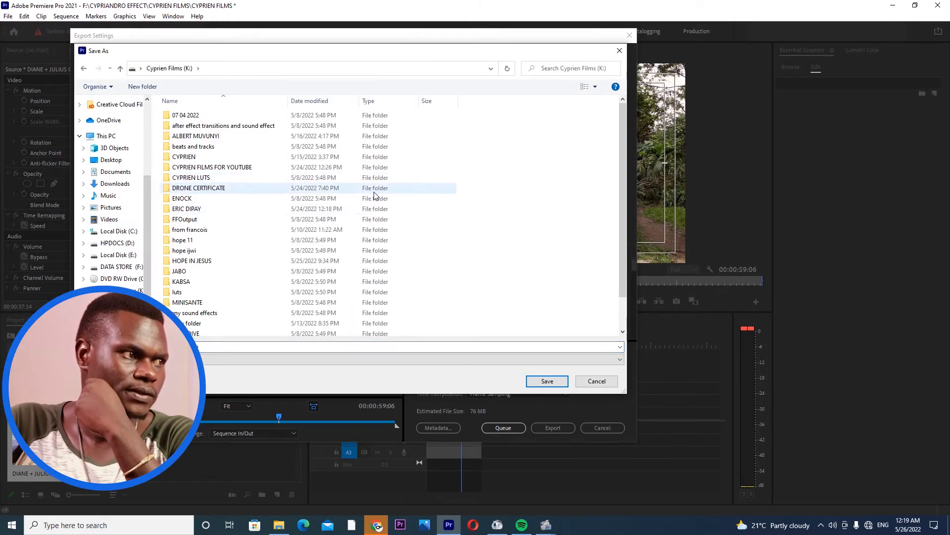
pyautogui.doubleClick(246, 168)
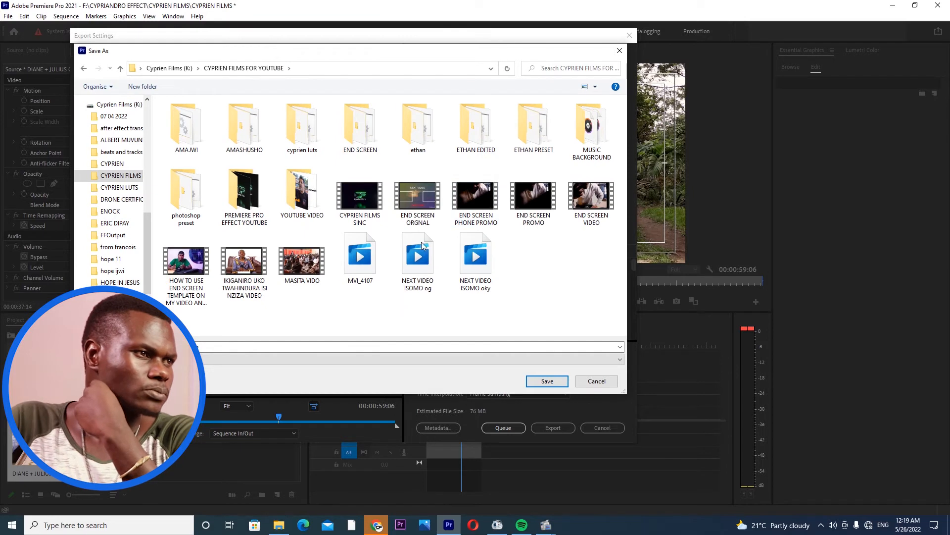
pyautogui.doubleClick(305, 193)
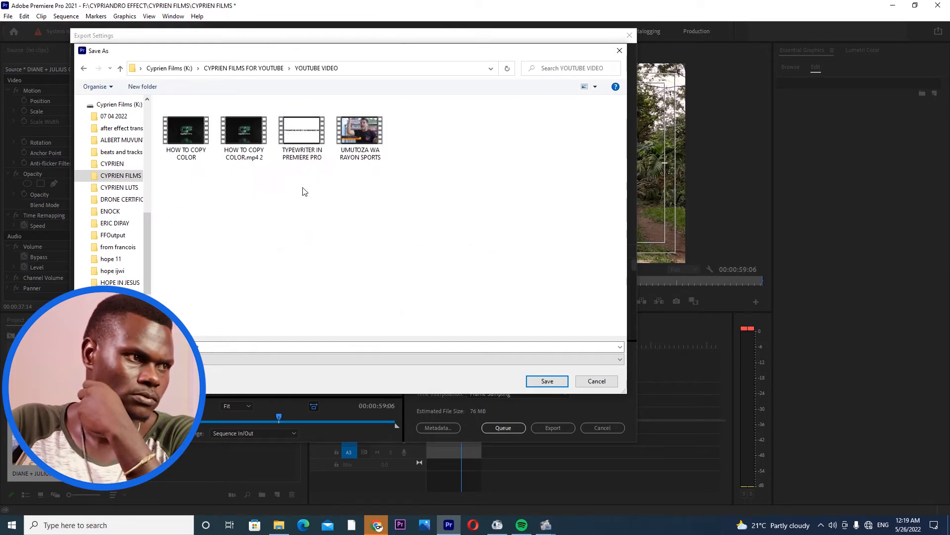
pyautogui.click(549, 381)
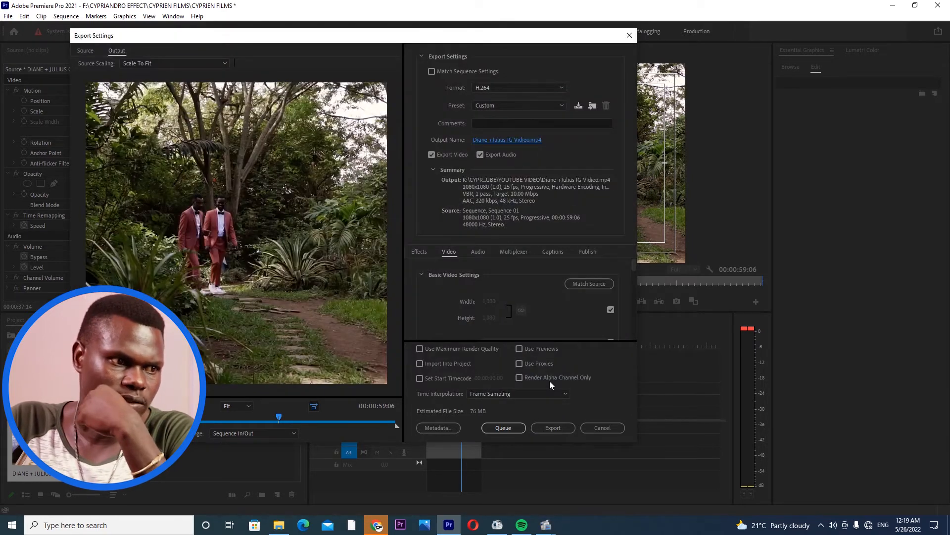
pyautogui.click(555, 427)
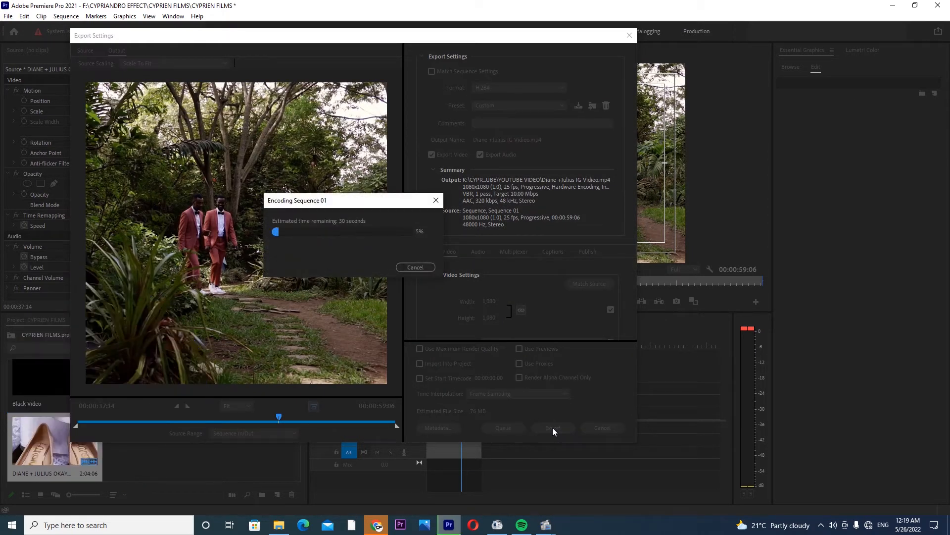